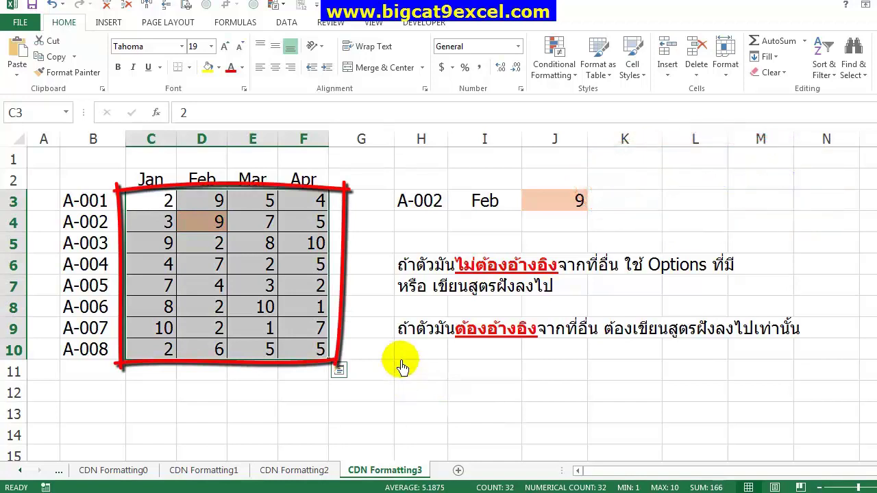
- Choose item A-006 in H3 and trace its highlighted Feb value in D8
{"action": "left_click", "coordinate": [421, 229]}
{"action": "left_click_drag", "start_coordinate": [421, 205], "coordinate": [454, 200]}
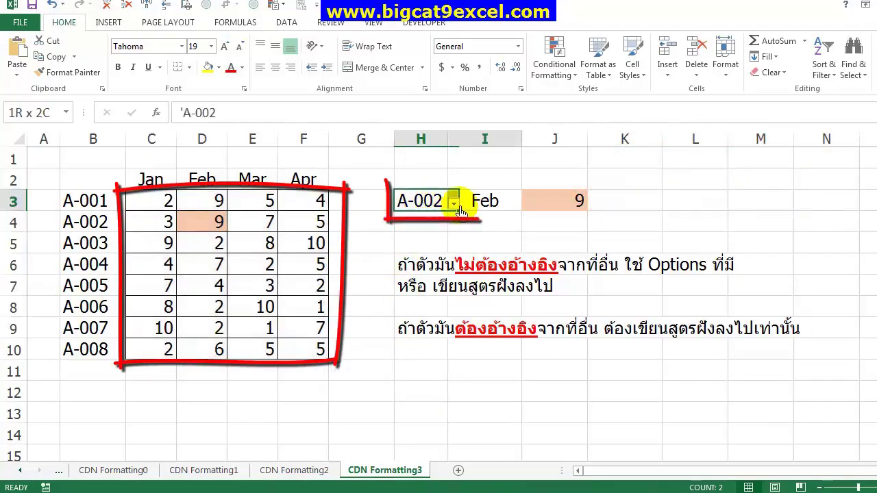
{"action": "left_click", "coordinate": [423, 211]}
{"action": "left_click", "coordinate": [454, 204]}
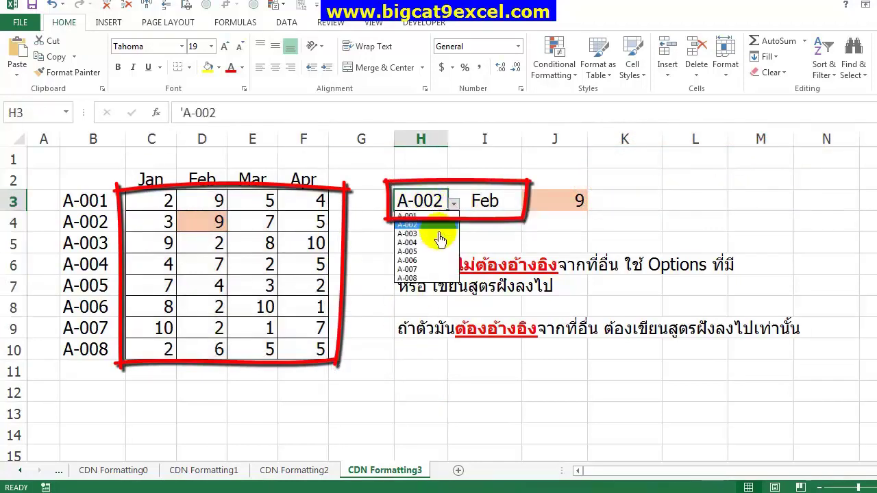
{"action": "left_click", "coordinate": [415, 262]}
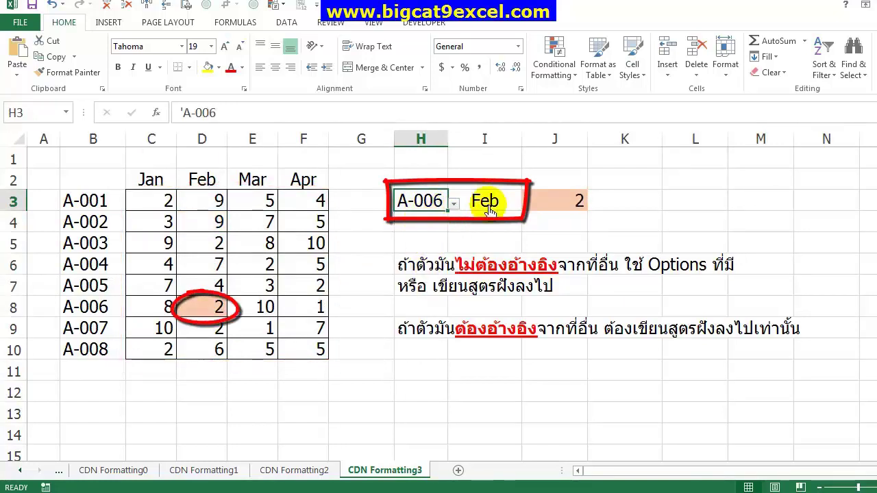
{"action": "left_click", "coordinate": [207, 312]}
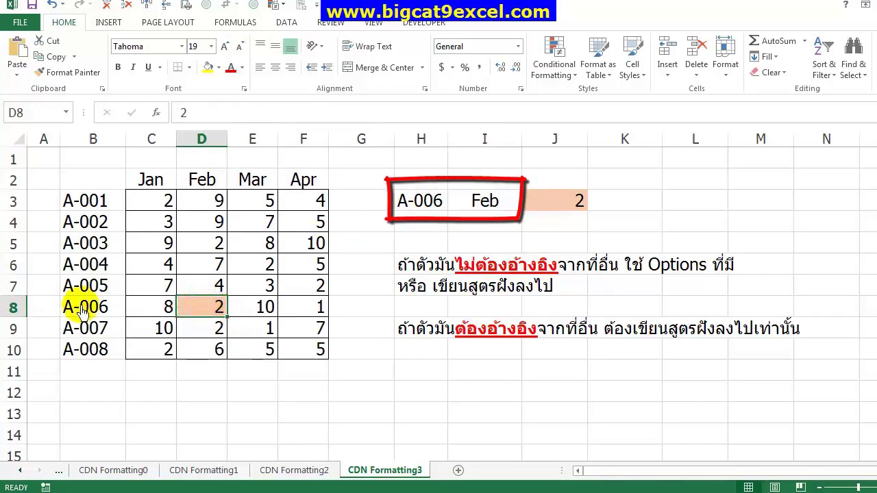
{"action": "left_click_drag", "start_coordinate": [82, 312], "coordinate": [206, 308]}
{"action": "left_click_drag", "start_coordinate": [206, 179], "coordinate": [217, 309]}
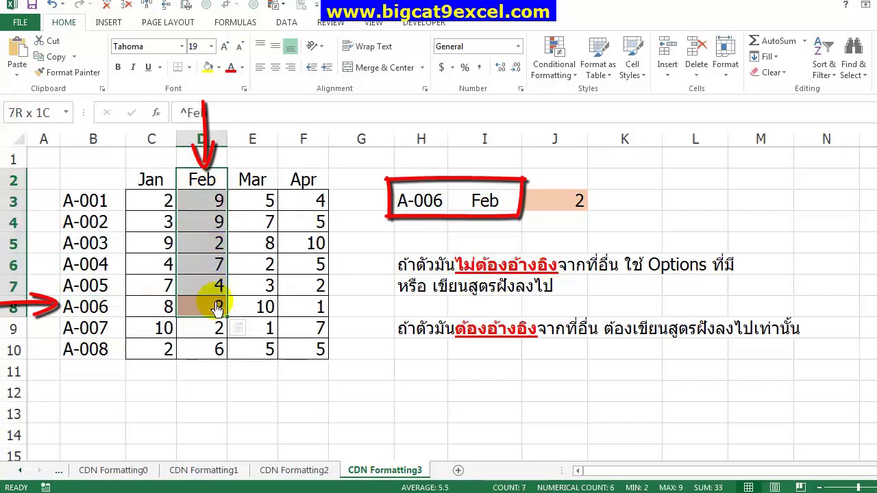
- Set the month in I3 to Mar and the item in H3 to A-004
{"action": "left_click", "coordinate": [510, 205]}
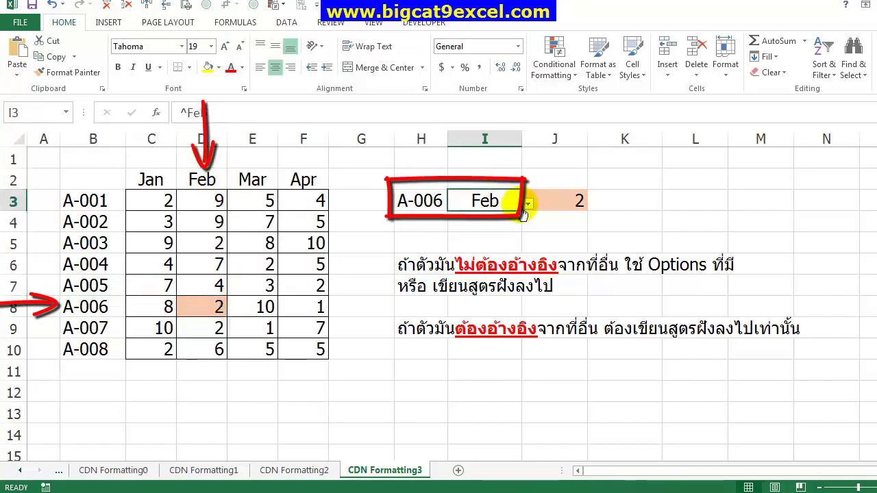
{"action": "left_click", "coordinate": [528, 204]}
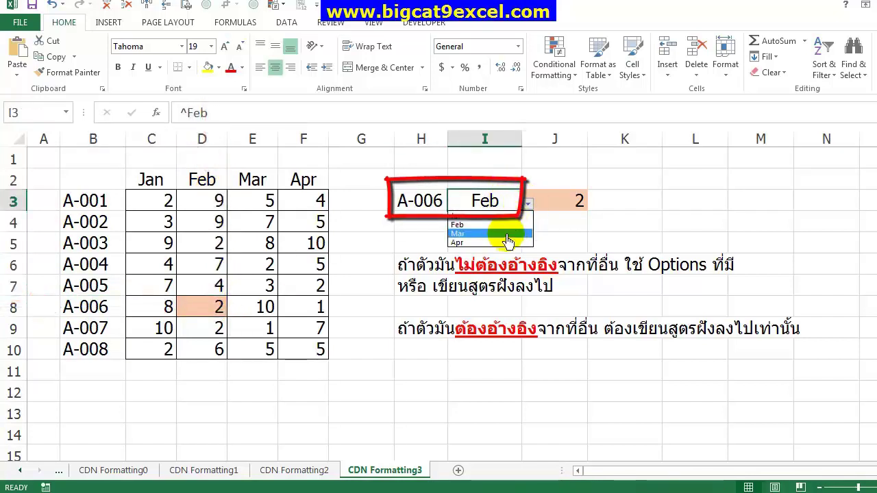
{"action": "left_click", "coordinate": [507, 234]}
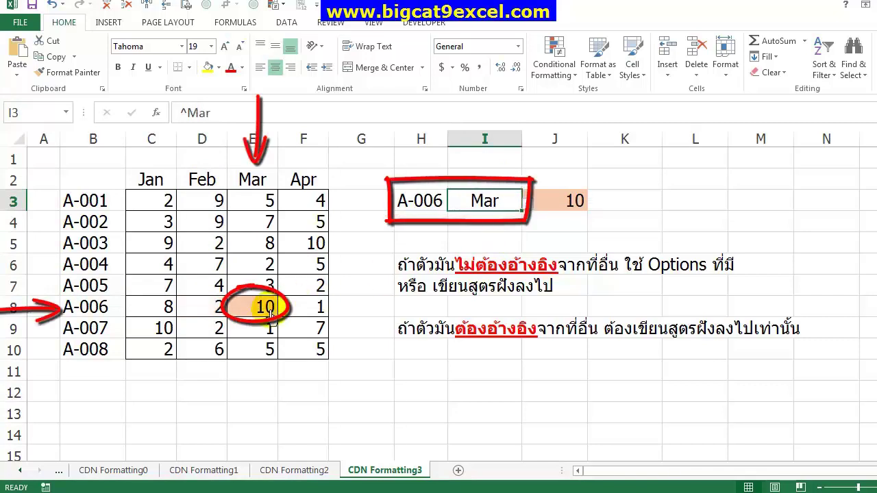
{"action": "left_click", "coordinate": [420, 206]}
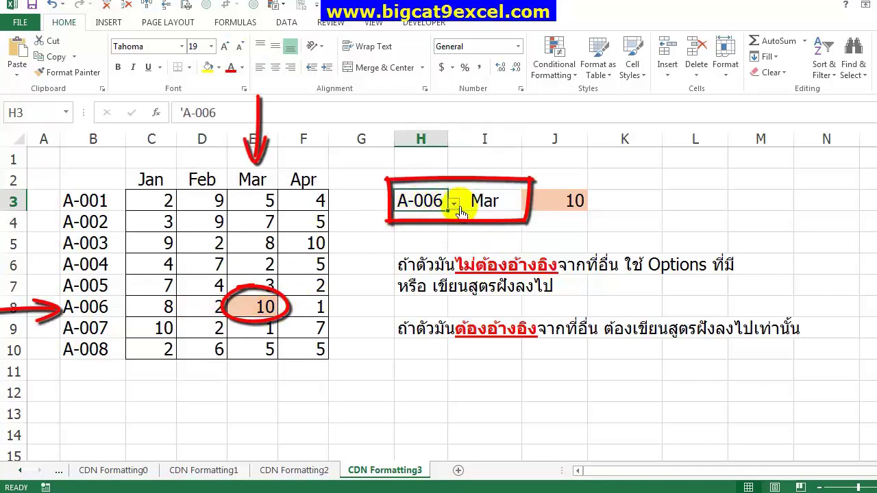
{"action": "left_click", "coordinate": [454, 204]}
{"action": "left_click", "coordinate": [429, 250]}
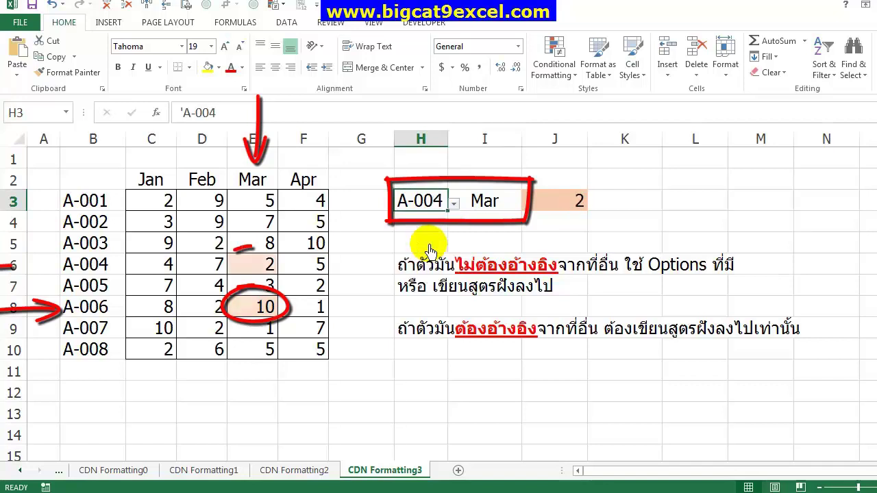
{"action": "left_click", "coordinate": [428, 248]}
{"action": "mouse_move", "coordinate": [168, 200]}
{"action": "left_mouse_down"}
{"action": "mouse_move", "coordinate": [248, 257]}
{"action": "mouse_move", "coordinate": [288, 349]}
{"action": "left_mouse_up"}
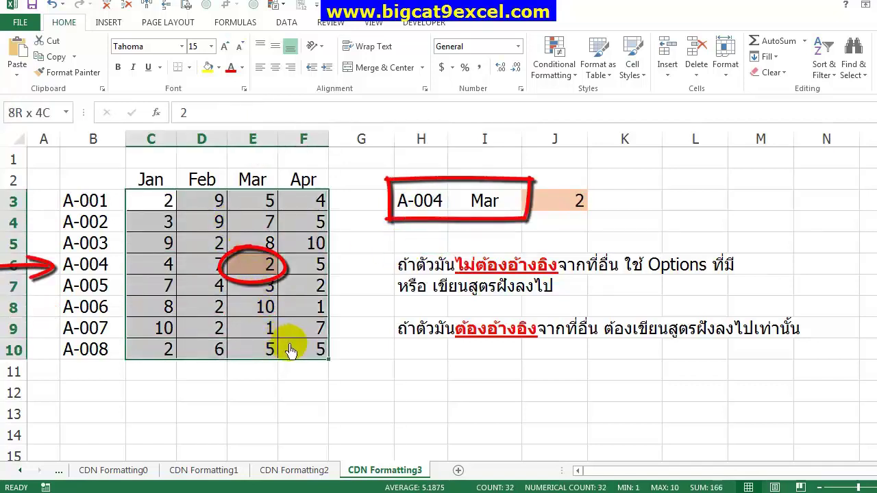
{"action": "left_click", "coordinate": [541, 77]}
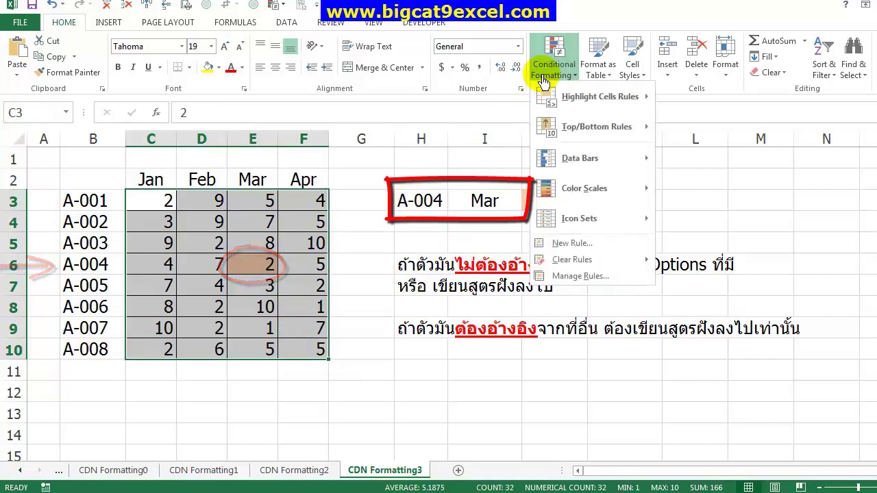
{"action": "left_click", "coordinate": [568, 276]}
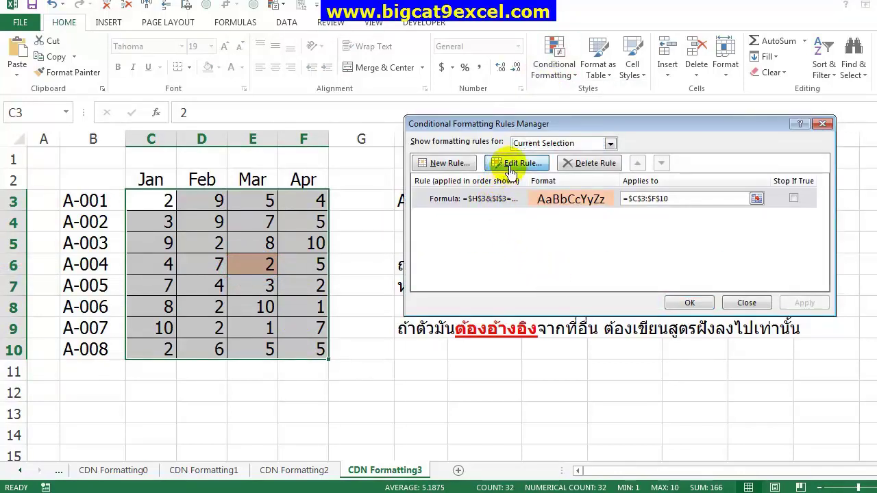
{"action": "left_click", "coordinate": [510, 171]}
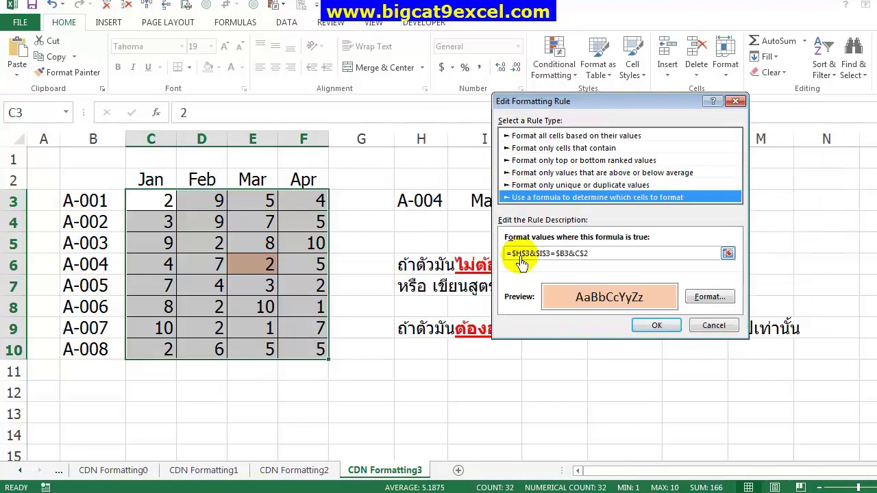
{"action": "left_click", "coordinate": [607, 255]}
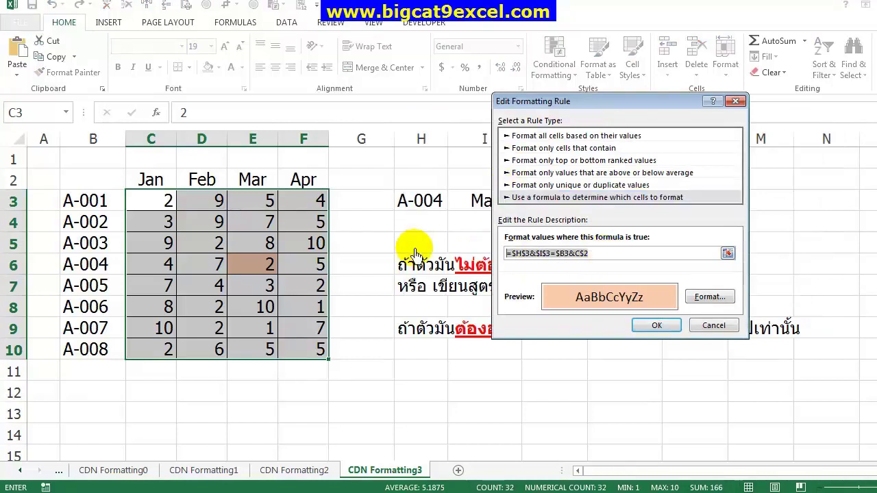
{"action": "left_click", "coordinate": [659, 328]}
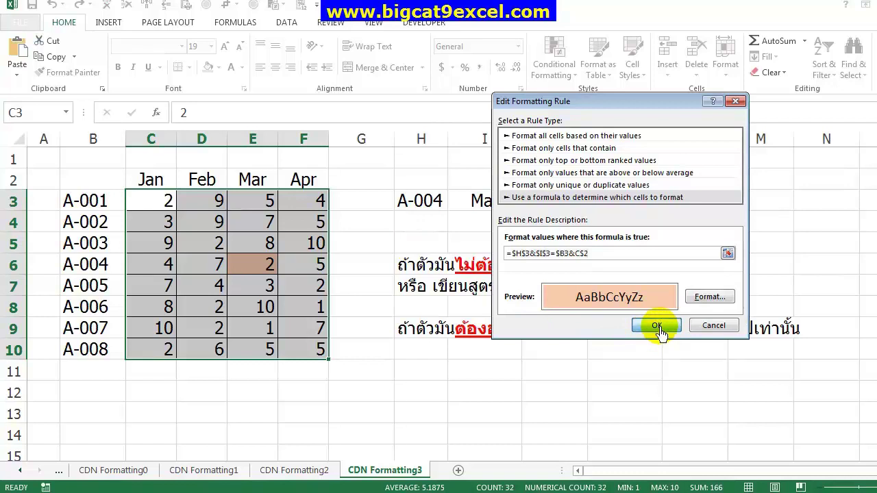
{"action": "left_click", "coordinate": [677, 307]}
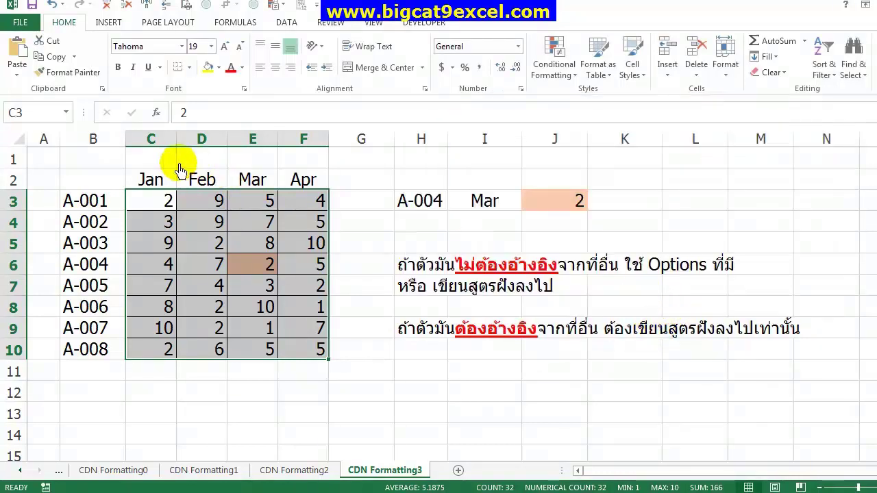
- Paste the rule formula =$H$3&$I$3=$B3&C$2 as text into C1
{"action": "left_click", "coordinate": [152, 164]}
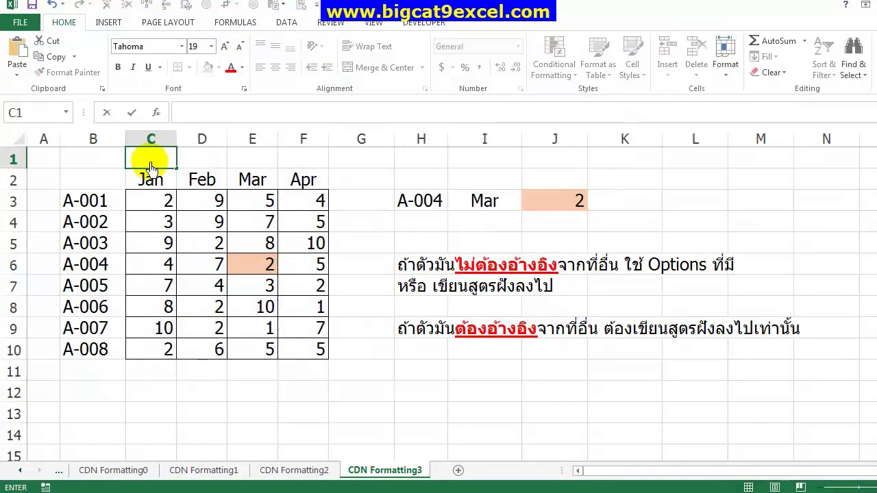
{"action": "type", "text": "=$H$3&$I$3=$B3&C$2"}
{"action": "key", "text": "Return"}
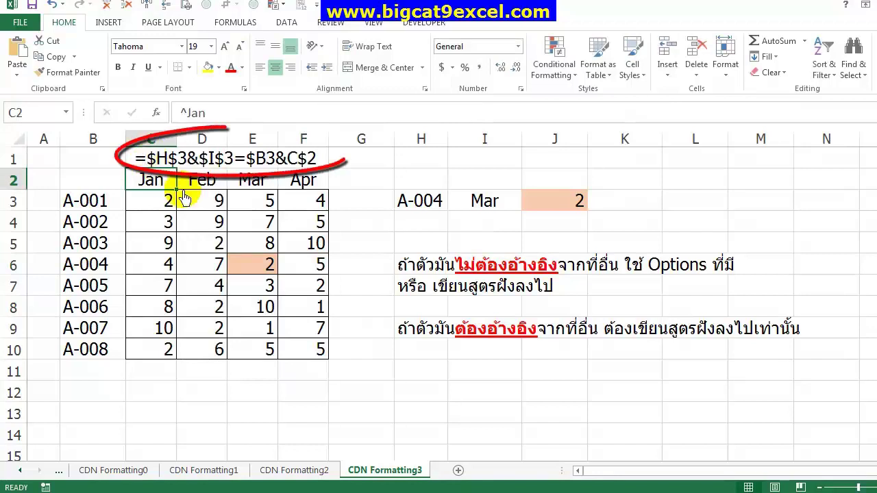
- Point out the referenced cells H3, I3, B3 and C2 in turn
{"action": "left_click", "coordinate": [170, 163]}
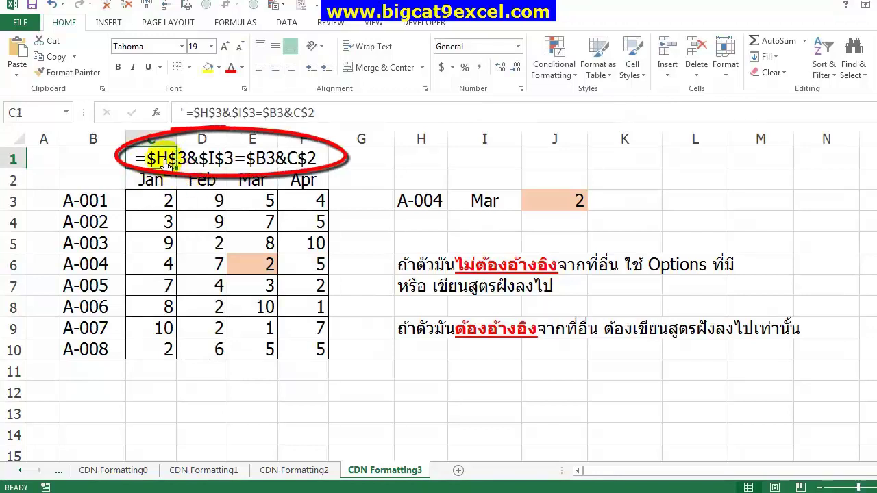
{"action": "left_click", "coordinate": [413, 210]}
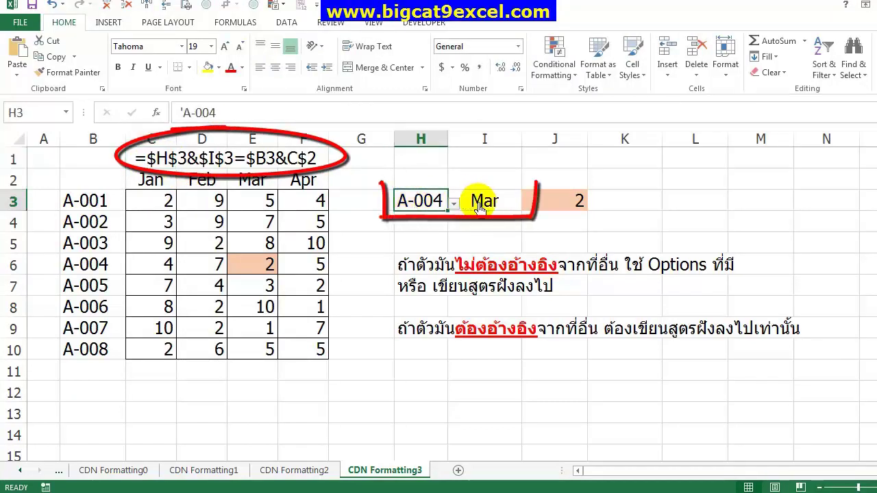
{"action": "key", "text": "Right"}
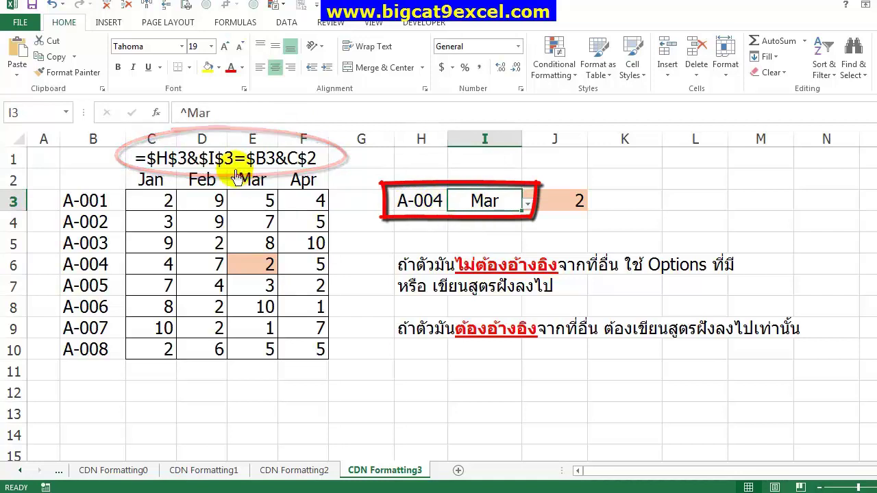
{"action": "left_click", "coordinate": [104, 206]}
{"action": "key", "text": "Up"}
{"action": "key", "text": "Right"}
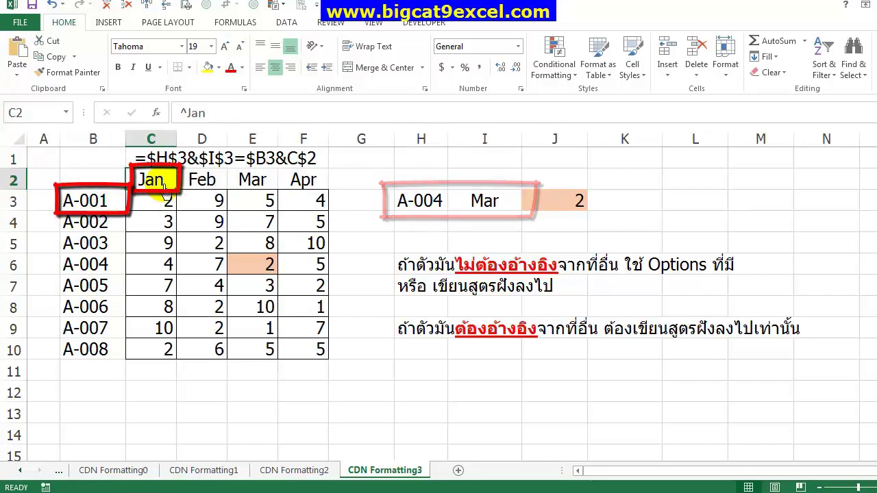
{"action": "left_click", "coordinate": [109, 206]}
{"action": "left_click", "coordinate": [152, 180]}
{"action": "left_click", "coordinate": [111, 200]}
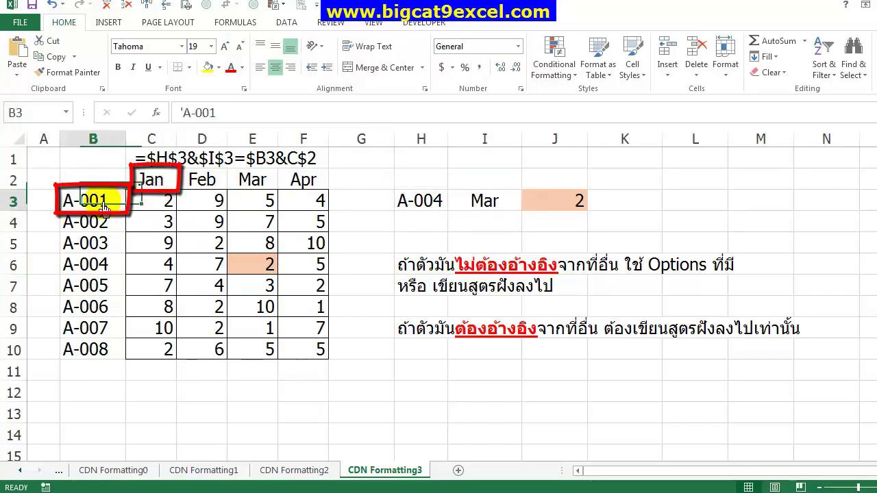
{"action": "left_click", "coordinate": [207, 67]}
{"action": "left_click", "coordinate": [158, 180]}
{"action": "key", "text": "F4"}
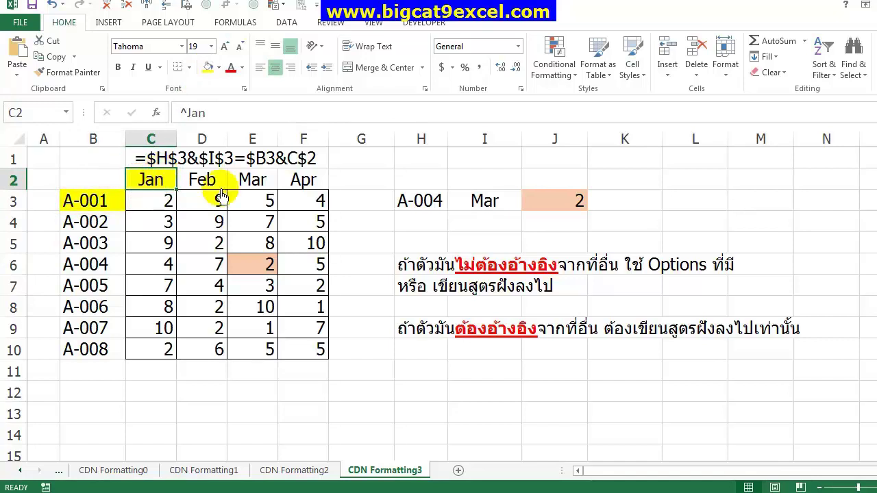
{"action": "left_click", "coordinate": [408, 201]}
{"action": "key", "text": "F4"}
{"action": "left_click", "coordinate": [473, 209]}
{"action": "key", "text": "F4"}
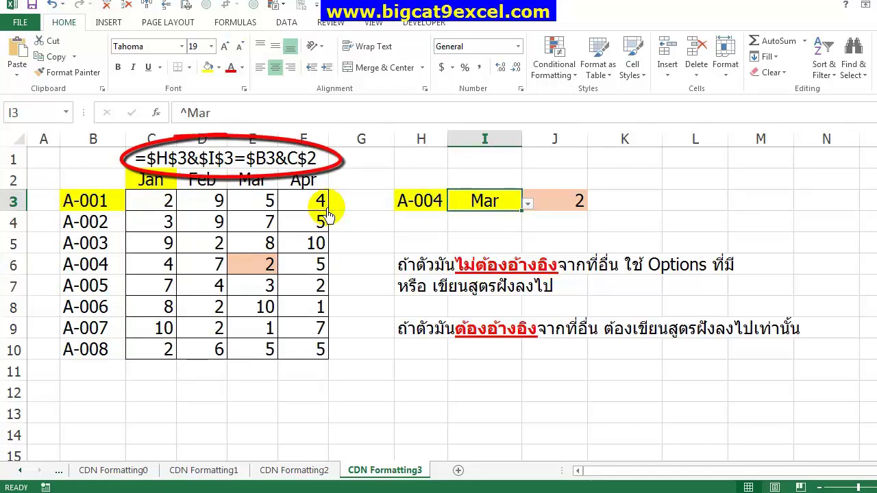
{"action": "mouse_move", "coordinate": [151, 205]}
{"action": "left_mouse_down"}
{"action": "mouse_move", "coordinate": [273, 284]}
{"action": "mouse_move", "coordinate": [303, 349]}
{"action": "left_mouse_up"}
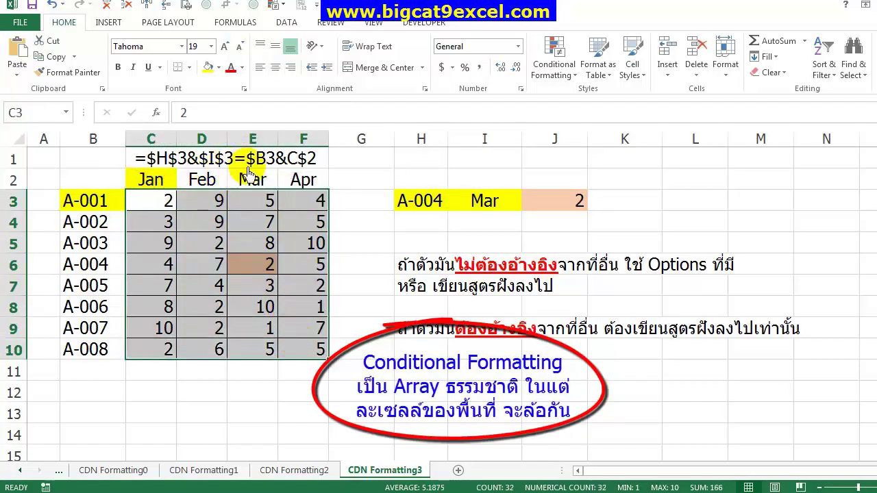
{"action": "left_click_drag", "start_coordinate": [76, 201], "coordinate": [74, 346]}
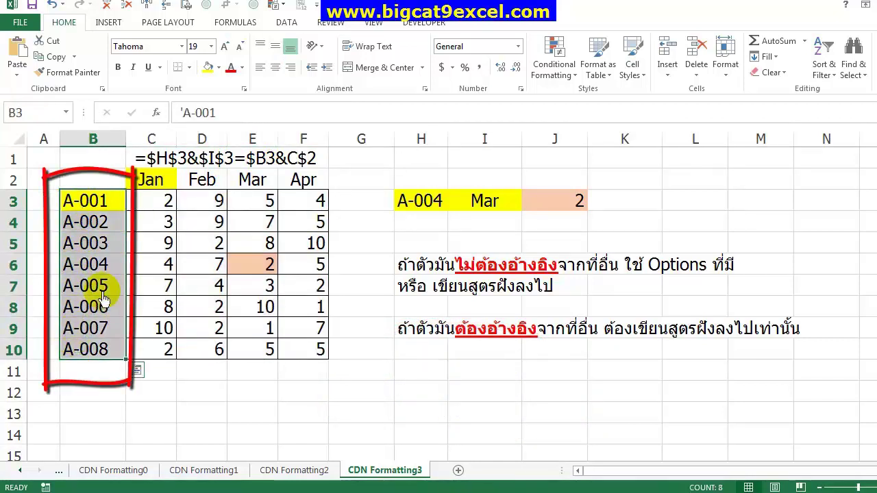
{"action": "left_click_drag", "start_coordinate": [155, 186], "coordinate": [312, 187]}
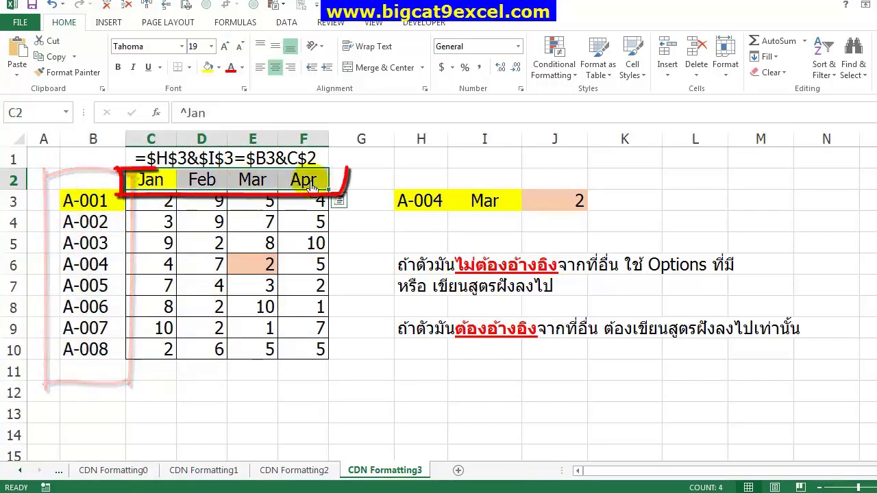
{"action": "left_click", "coordinate": [174, 162]}
{"action": "left_click_drag", "start_coordinate": [445, 206], "coordinate": [453, 209]}
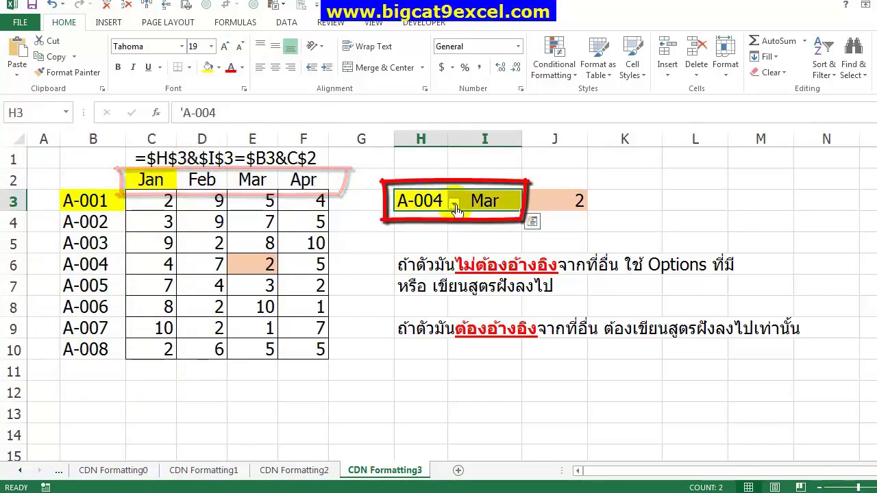
{"action": "left_click_drag", "start_coordinate": [168, 202], "coordinate": [286, 352]}
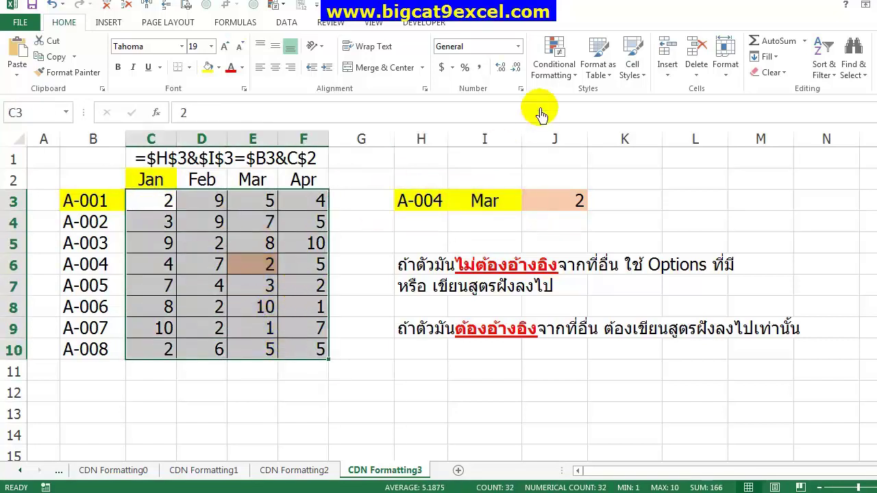
{"action": "left_click", "coordinate": [553, 69]}
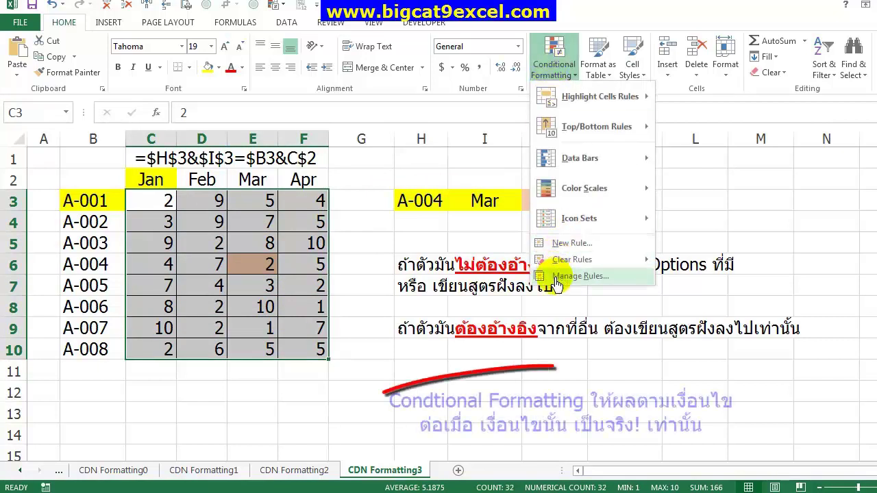
{"action": "left_click", "coordinate": [578, 276]}
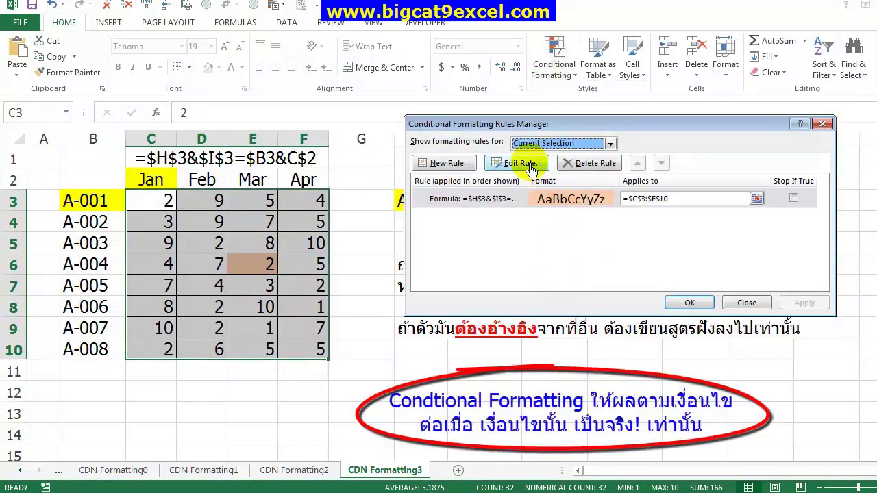
{"action": "left_click", "coordinate": [532, 169]}
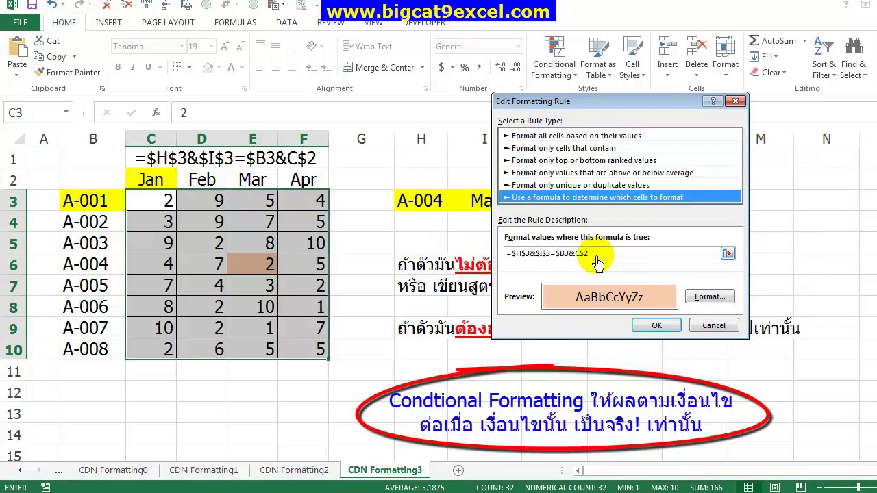
{"action": "left_click_drag", "start_coordinate": [597, 257], "coordinate": [507, 255]}
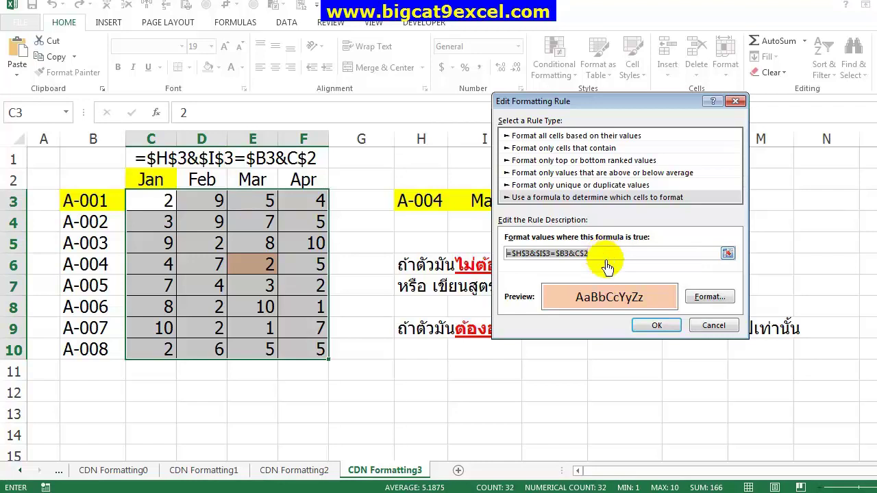
{"action": "left_click", "coordinate": [650, 329]}
{"action": "left_click", "coordinate": [678, 304]}
- Paste C1's formula text into C3 as values and delete the apostrophe to make it live
{"action": "left_click", "coordinate": [172, 165]}
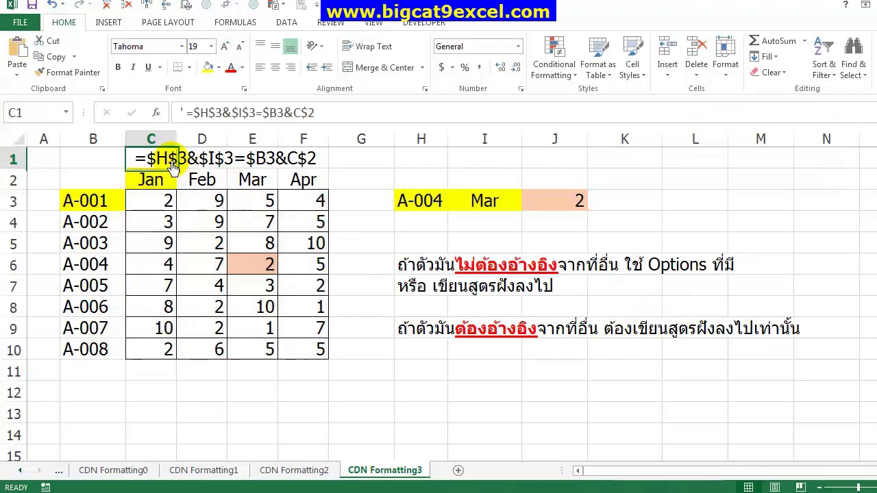
{"action": "key", "text": "ctrl+c"}
{"action": "key", "text": "Down"}
{"action": "key", "text": "Down"}
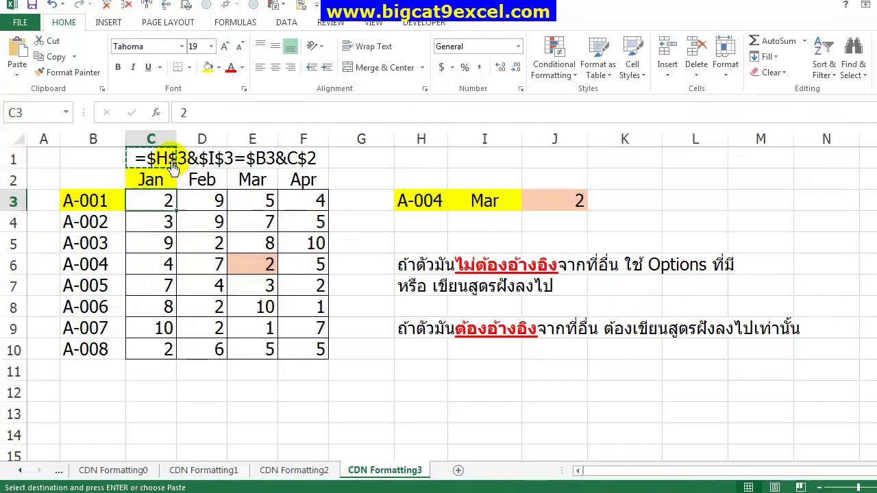
{"action": "key", "text": "ctrl+alt+v"}
{"action": "key", "text": "v"}
{"action": "key", "text": "Return"}
{"action": "key", "text": "F2"}
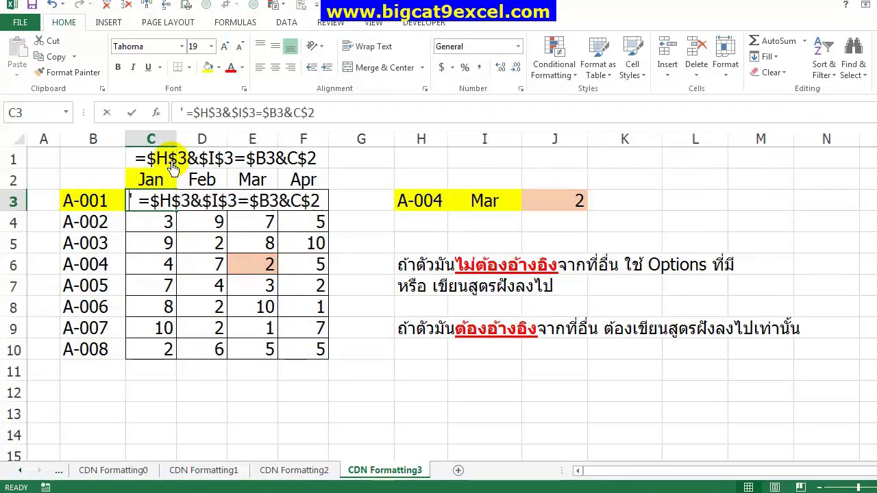
{"action": "key", "text": "Home"}
{"action": "key", "text": "Delete"}
{"action": "key", "text": "Delete"}
{"action": "key", "text": "ctrl+Return"}
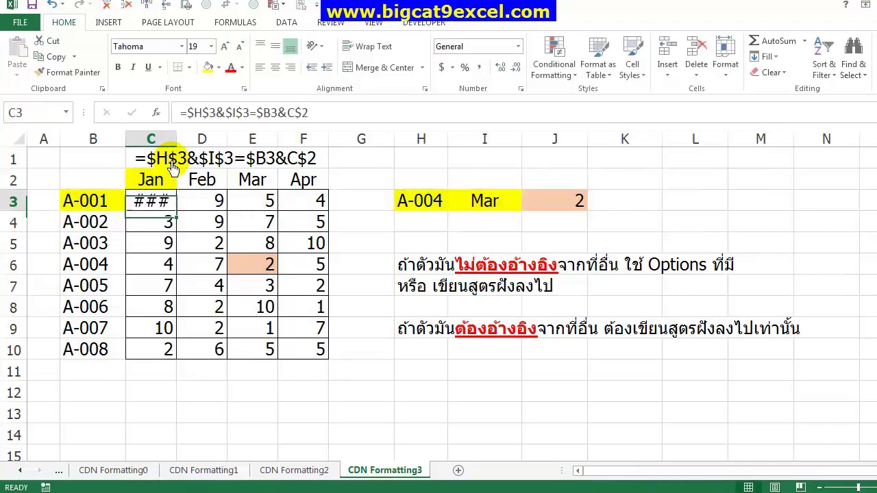
- Set C3 to font size 11 and copy its formula across C3:F10
{"action": "left_click", "coordinate": [196, 47]}
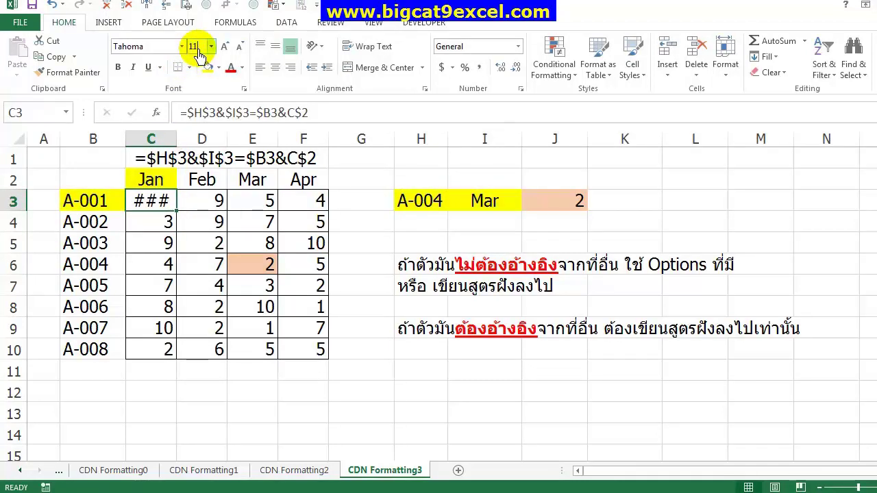
{"action": "key", "text": "Up"}
{"action": "key", "text": "Down"}
{"action": "key", "text": "ctrl+c"}
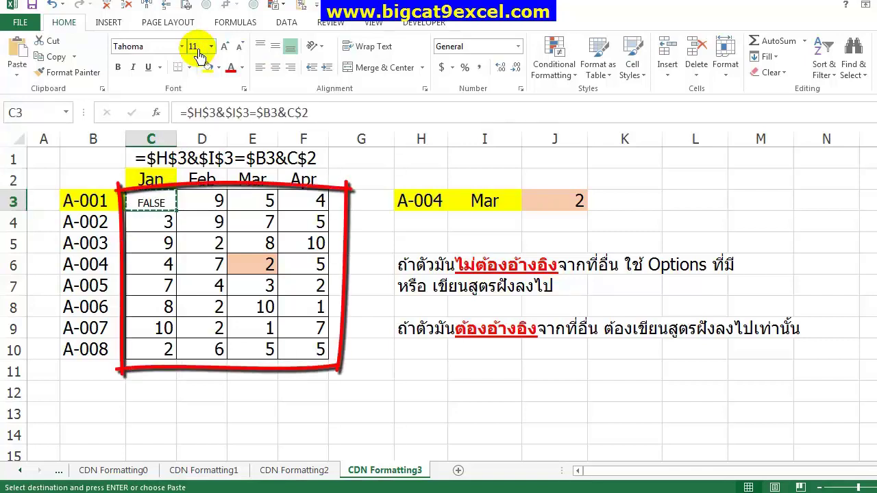
{"action": "key", "text": "ctrl+shift+Down"}
{"action": "key", "text": "ctrl+shift+Right"}
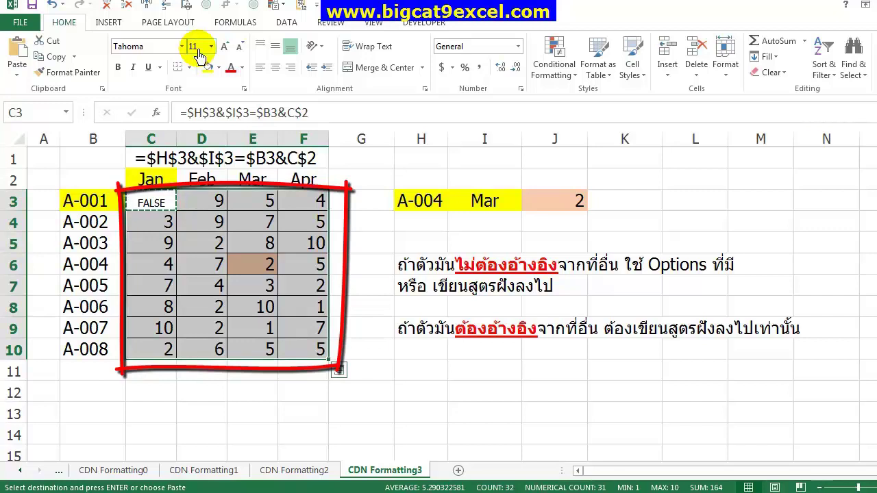
{"action": "key", "text": "Return"}
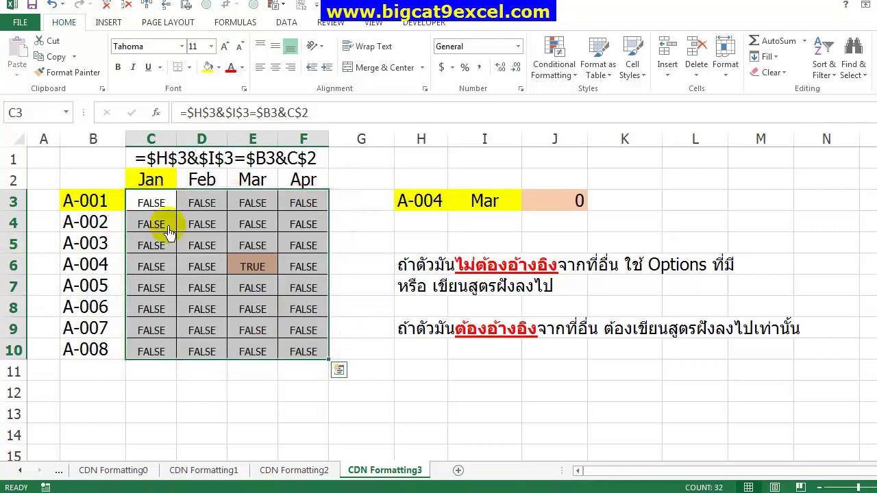
- Inspect the TRUE cell E6, then change I3's month to Jan and then Feb
{"action": "left_click", "coordinate": [259, 269]}
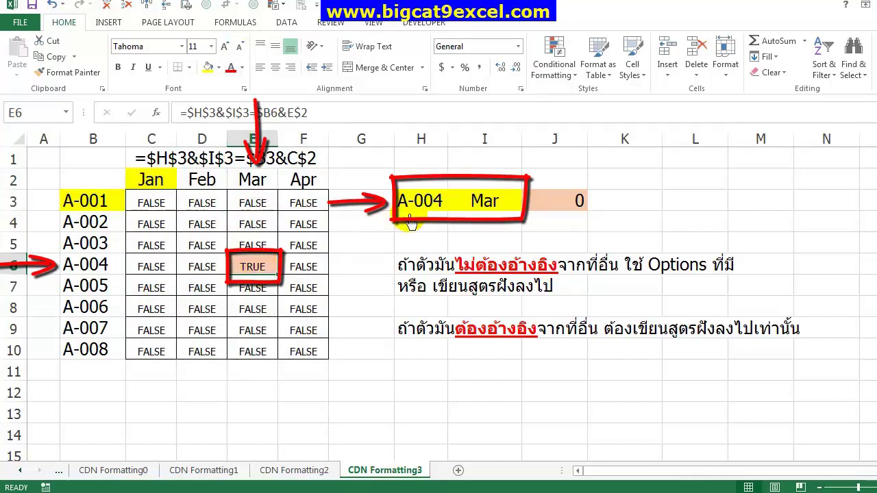
{"action": "left_click", "coordinate": [480, 201]}
{"action": "left_click", "coordinate": [527, 203]}
{"action": "left_click", "coordinate": [487, 216]}
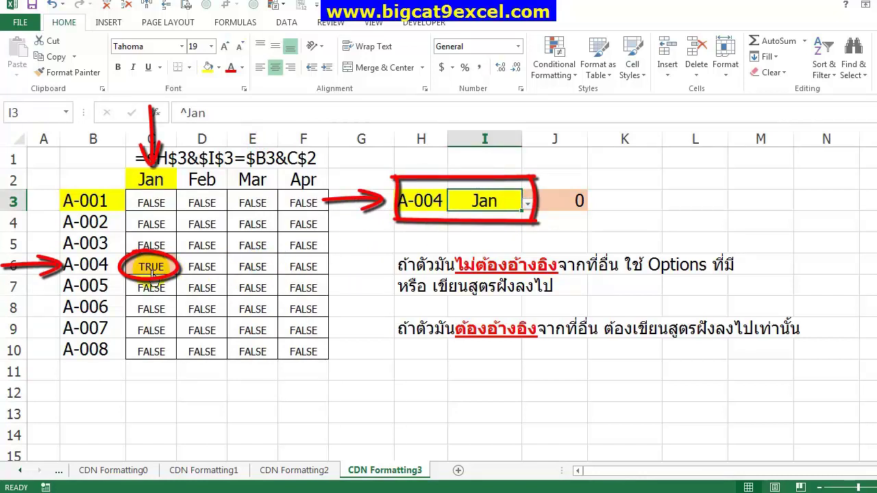
{"action": "left_click", "coordinate": [418, 215]}
{"action": "left_click", "coordinate": [483, 214]}
{"action": "left_click", "coordinate": [530, 205]}
{"action": "left_click", "coordinate": [493, 228]}
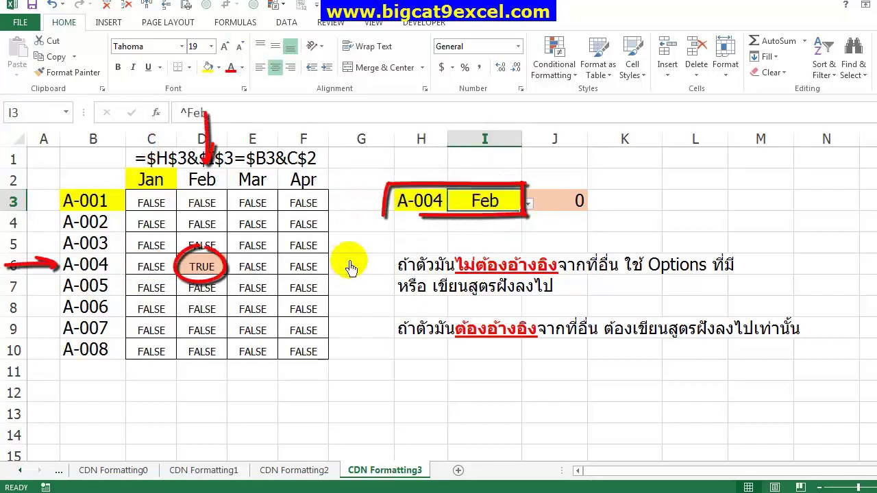
- Change the month to Mar, then Apr, and select the grid C3:F10
{"action": "left_click", "coordinate": [528, 205]}
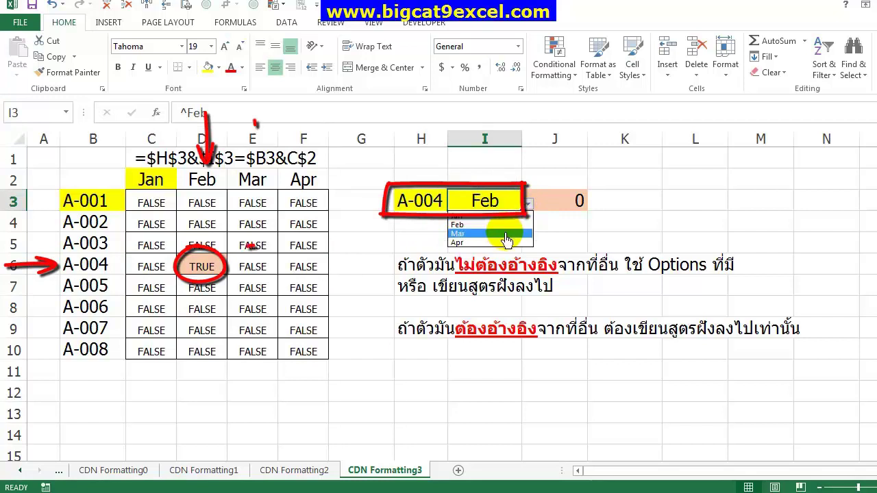
{"action": "left_click", "coordinate": [505, 235]}
{"action": "left_click", "coordinate": [528, 204]}
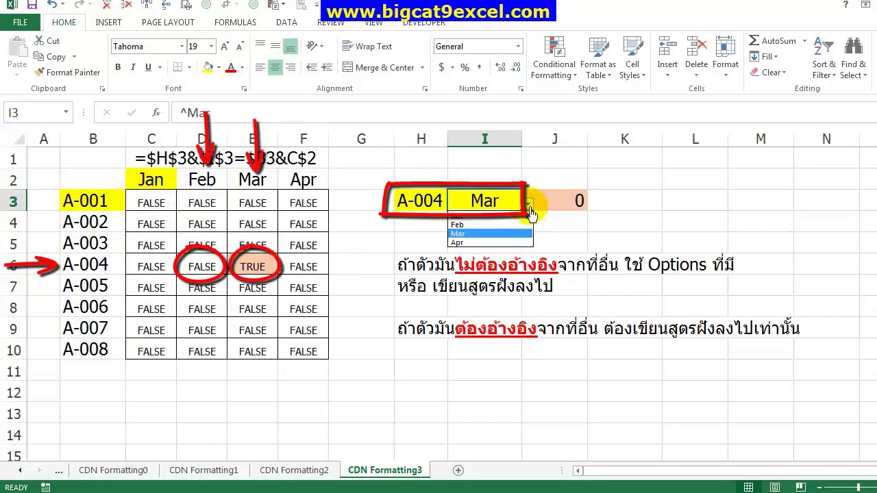
{"action": "left_click", "coordinate": [504, 243]}
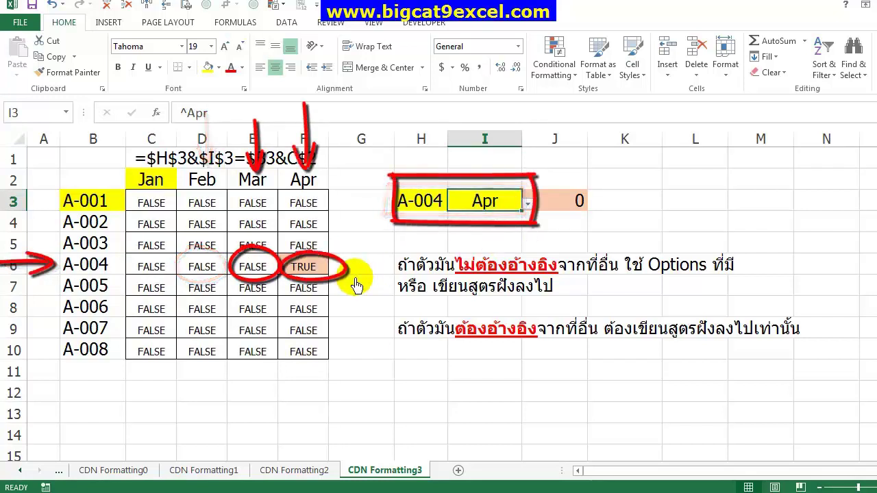
{"action": "left_click", "coordinate": [152, 206]}
{"action": "left_click_drag", "start_coordinate": [182, 218], "coordinate": [291, 349]}
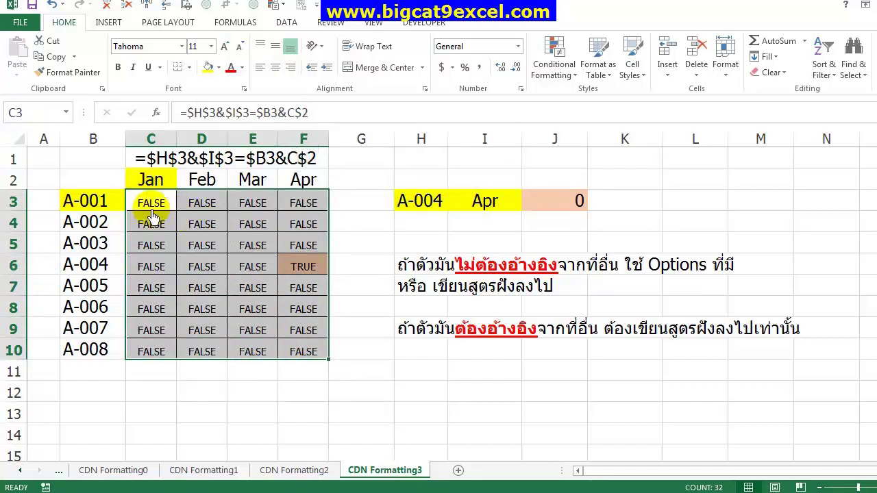
{"action": "mouse_move", "coordinate": [344, 367]}
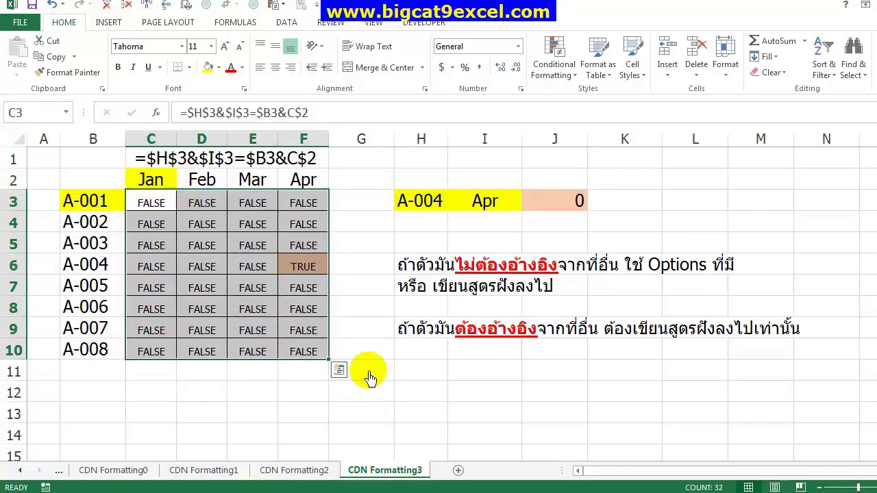
{"action": "left_click", "coordinate": [369, 379]}
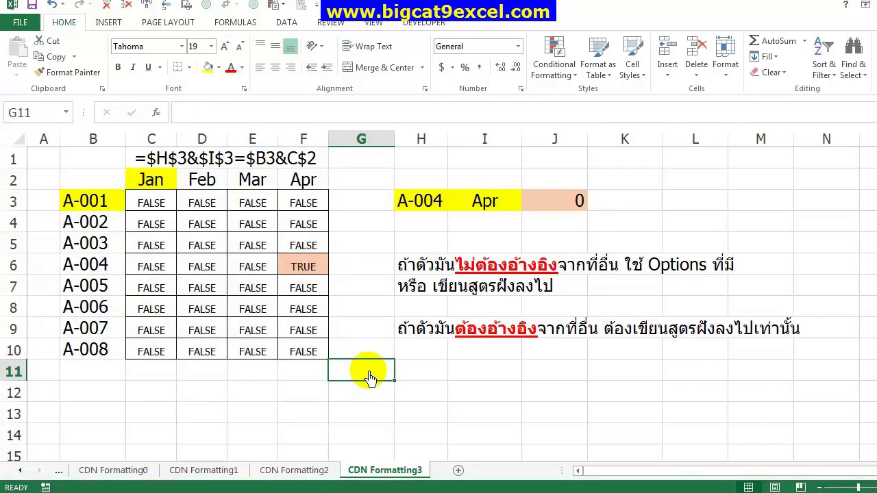
{"action": "left_click", "coordinate": [158, 208]}
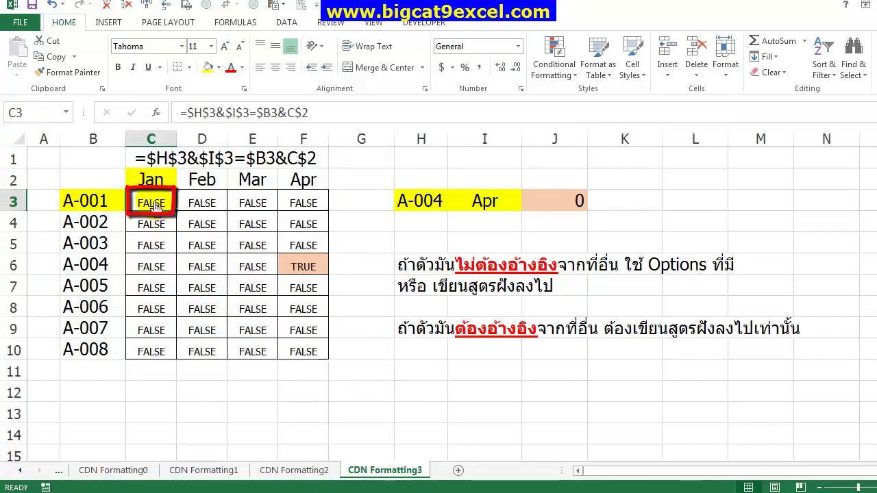
{"action": "left_click_drag", "start_coordinate": [155, 206], "coordinate": [298, 353]}
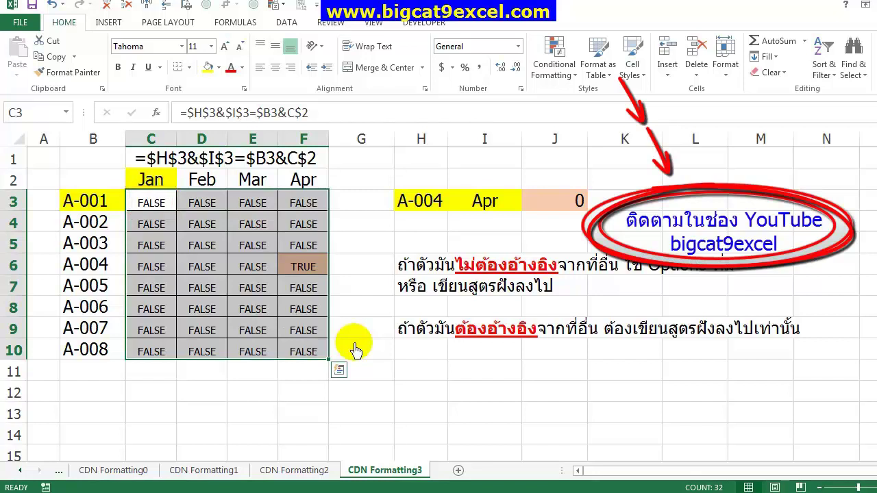
{"action": "left_click", "coordinate": [363, 377]}
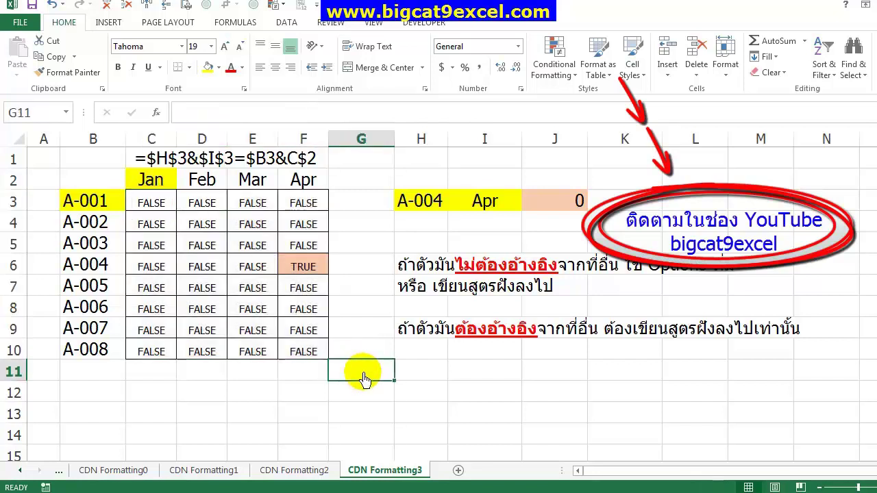